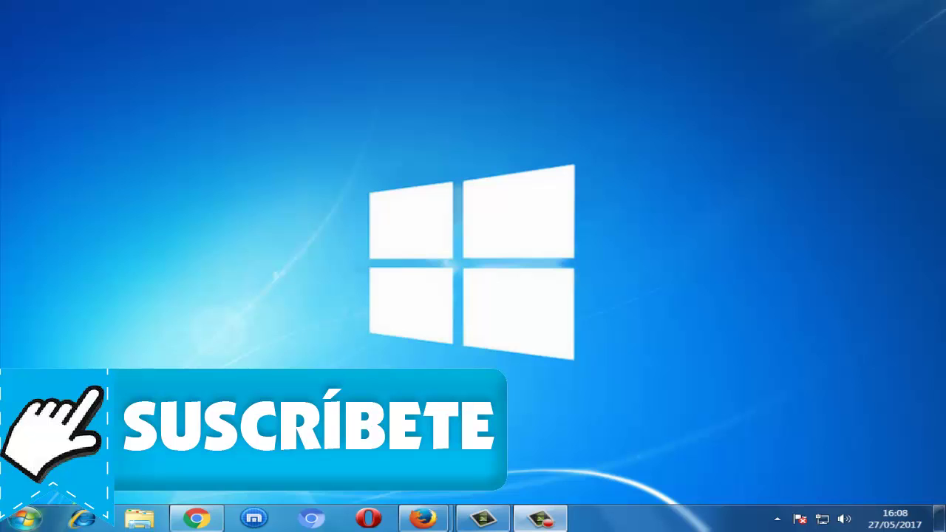
click(26, 517)
right_click(558, 2)
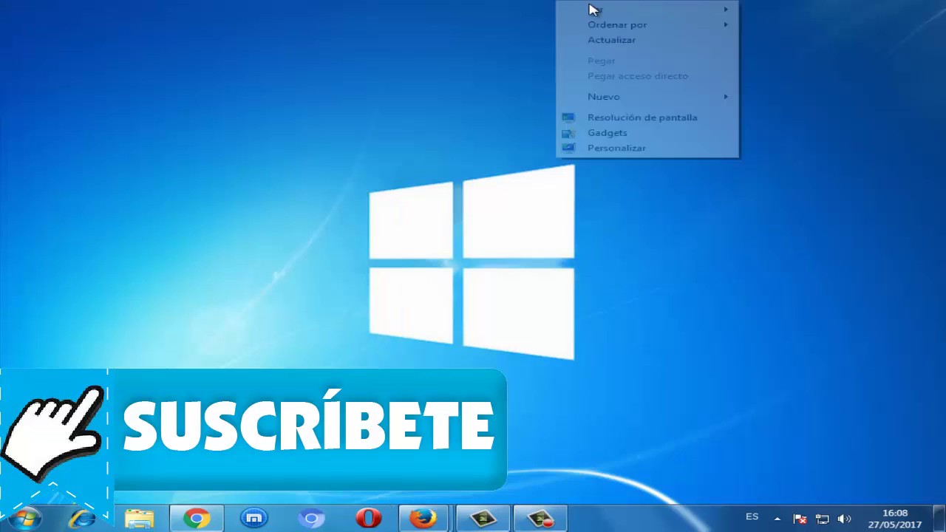
click(630, 42)
click(13, 516)
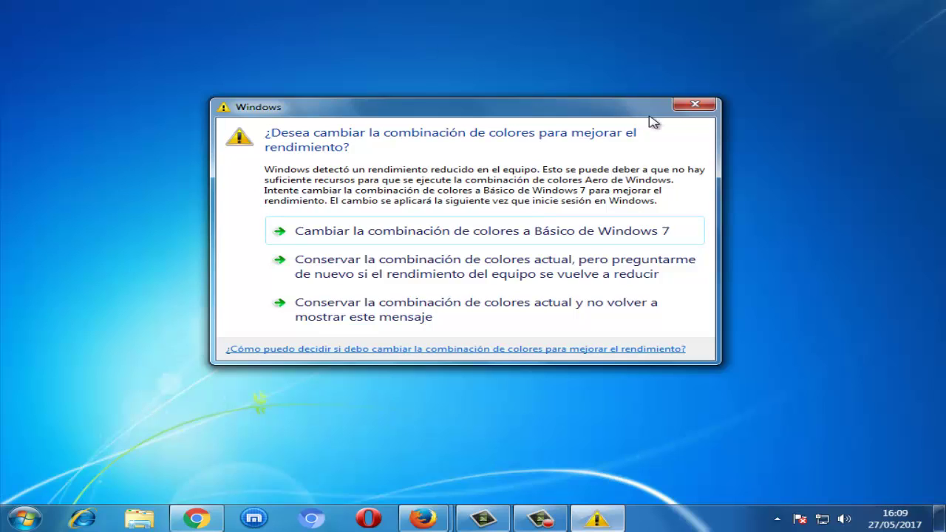
- Dismiss the Windows colour-scheme performance prompt without choosing an option, and refresh the desktop
click(695, 108)
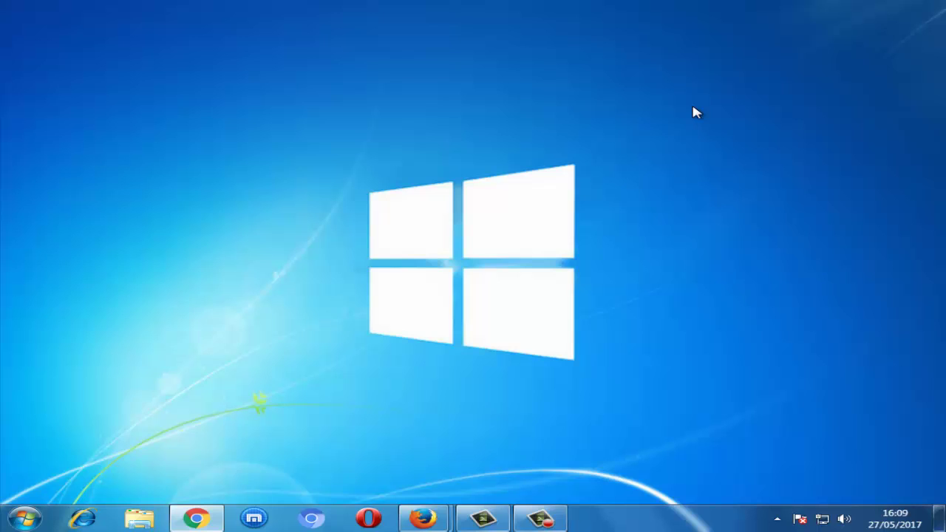
right_click(262, 118)
click(300, 158)
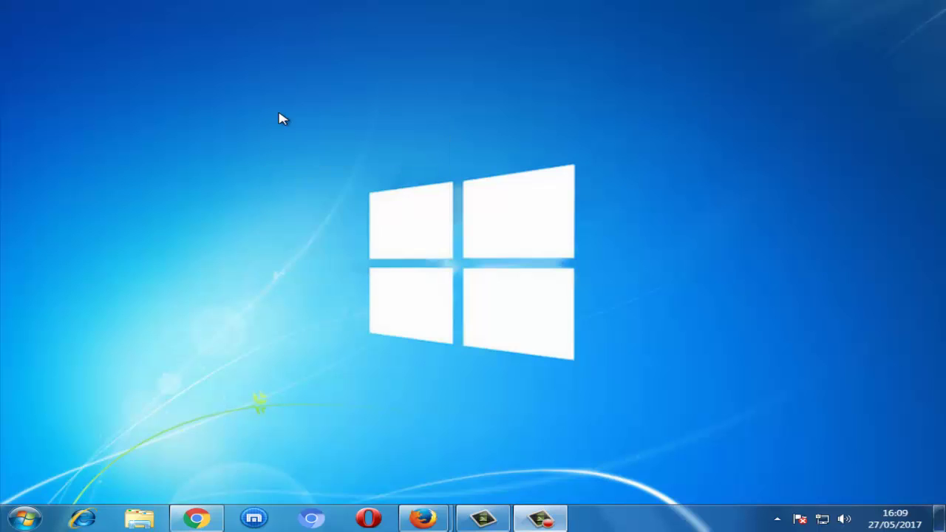
right_click(281, 118)
click(359, 150)
right_click(335, 94)
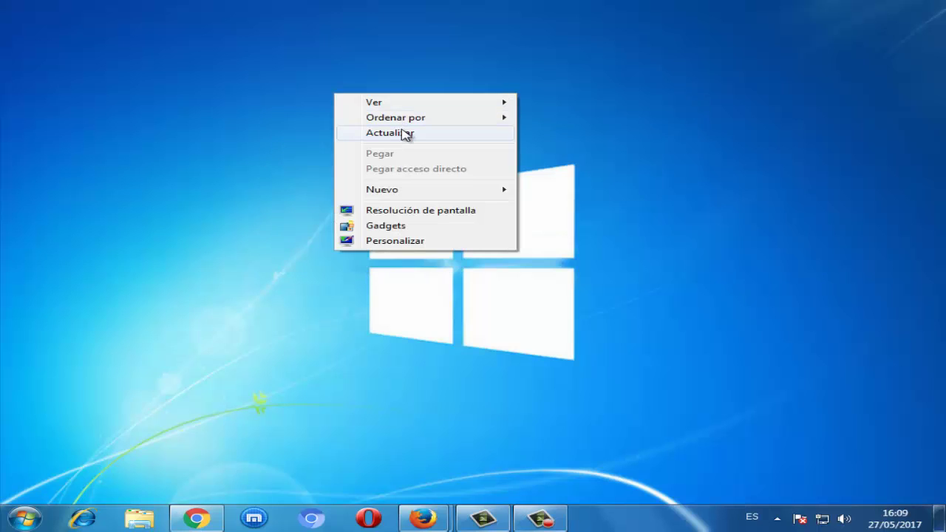
click(405, 134)
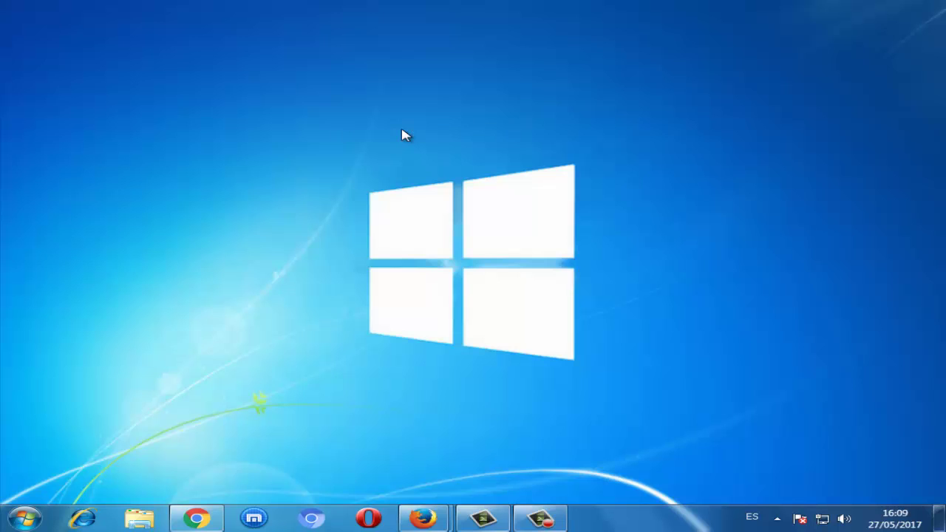
- Find cmd through the Windows program search and start it with administrator rights
click(18, 522)
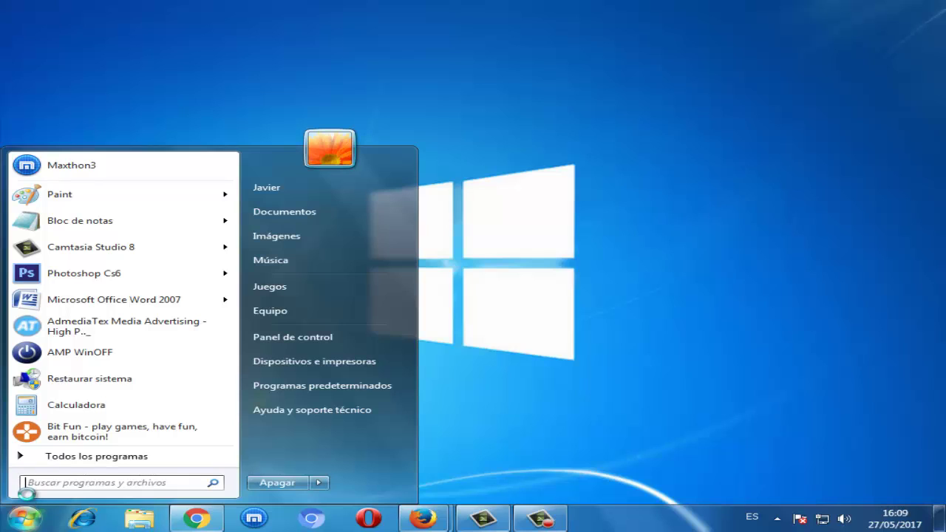
text(cmd)
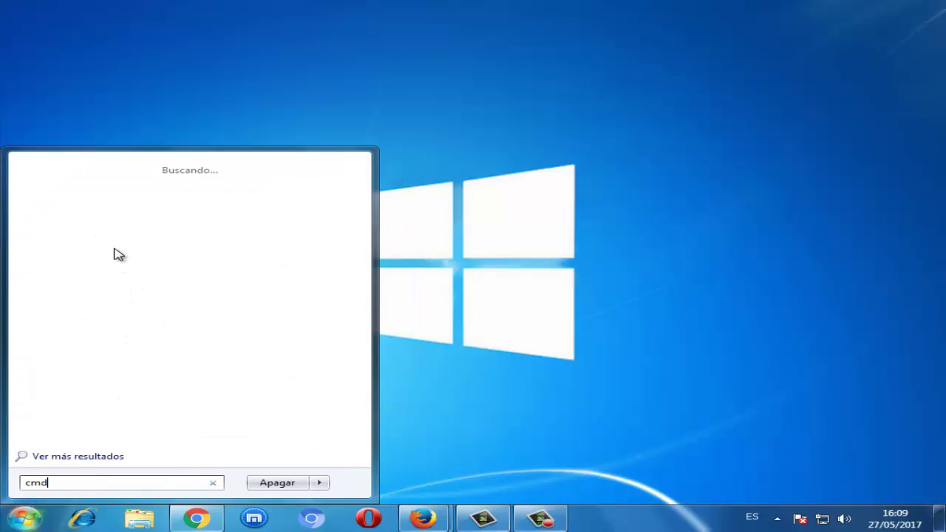
click(62, 186)
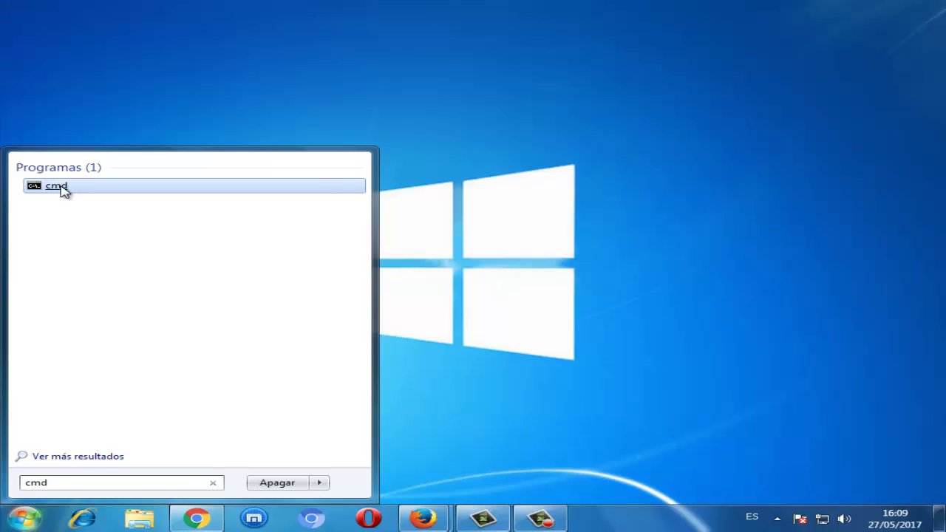
right_click(64, 188)
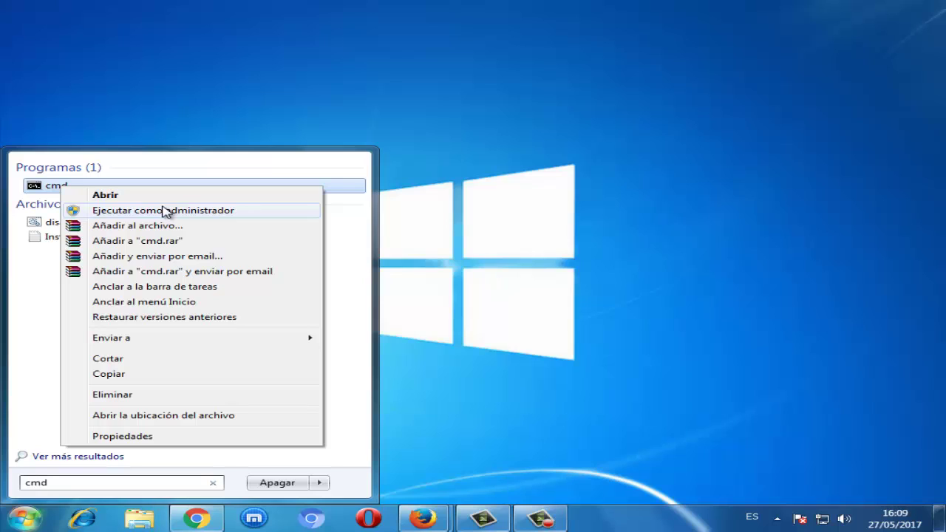
key(Escape)
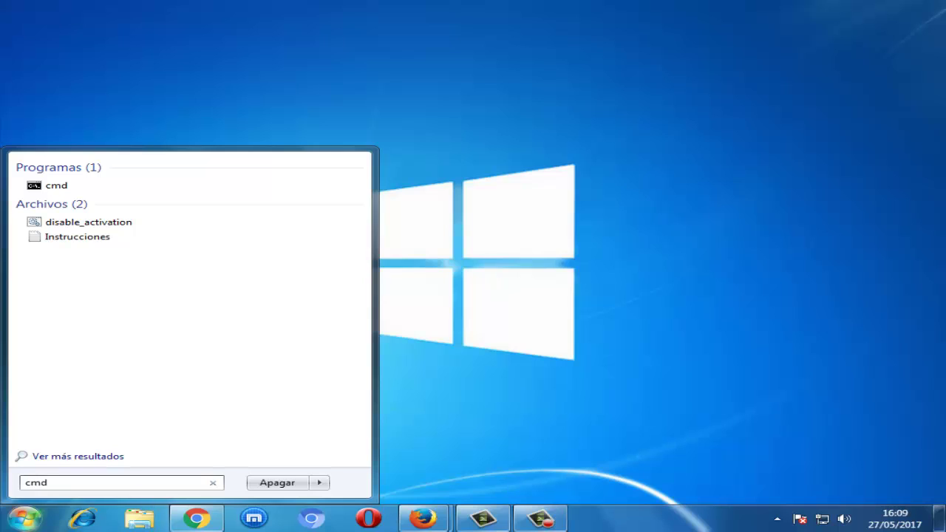
key(ctrl+shift+Return)
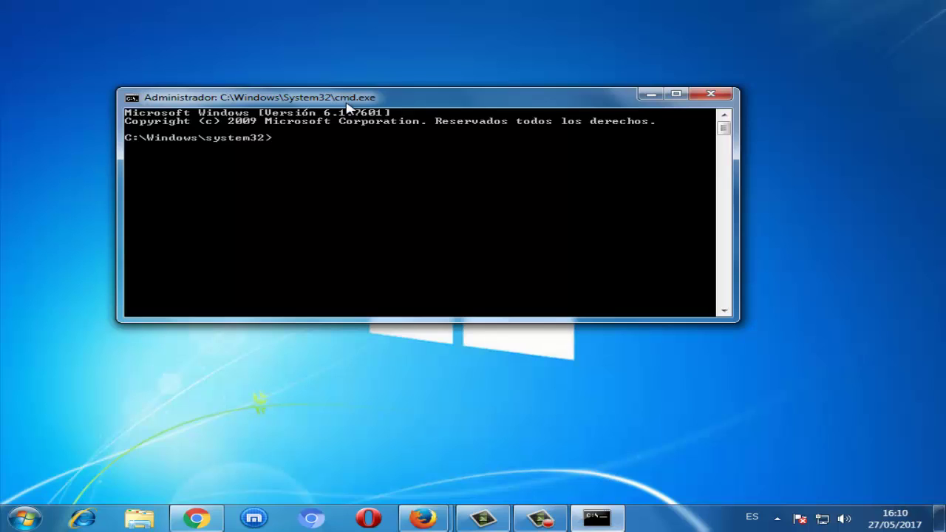
text(chkdsk /f)
key(BackSpace)
key(BackSpace)
key(BackSpace)
key(BackSpace)
key(BackSpace)
key(BackSpace)
key(BackSpace)
text(sfc)
key(BackSpace)
key(BackSpace)
key(BackSpace)
key(BackSpace)
- Enter sfc /scannow at the administrator command line without running it, and dismiss the colour-scheme performance prompt
text(sfc /scannow)
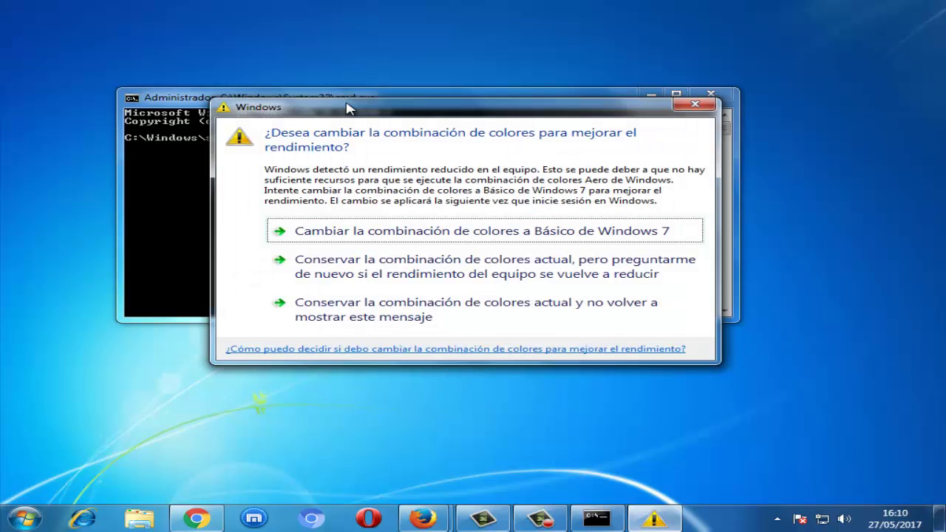
click(694, 105)
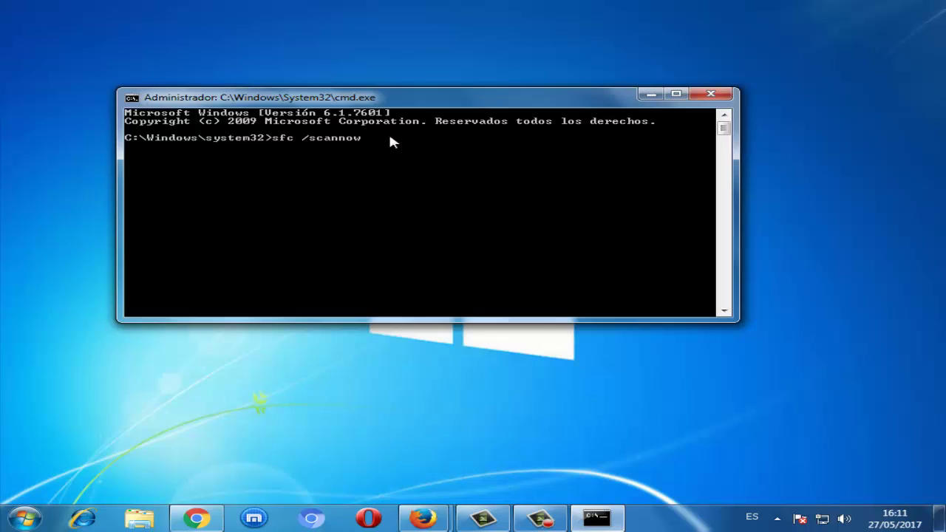
- Erase the unexecuted sfc /scannow command and close the command-line window
key(BackSpace)
key(BackSpace)
key(BackSpace)
key(BackSpace)
key(BackSpace)
key(BackSpace)
key(BackSpace)
key(BackSpace)
key(BackSpace)
key(BackSpace)
key(BackSpace)
key(BackSpace)
click(710, 94)
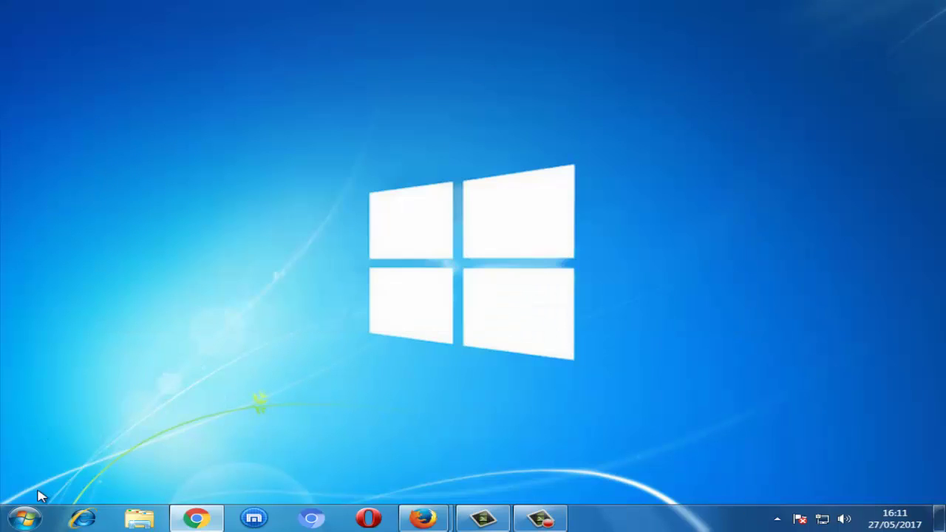
click(26, 523)
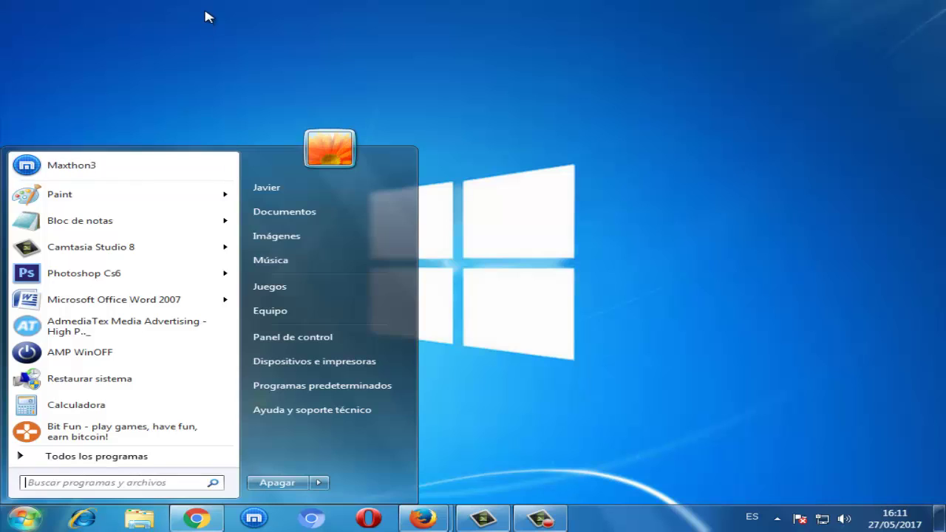
click(170, 66)
right_click(121, 119)
click(173, 158)
right_click(122, 107)
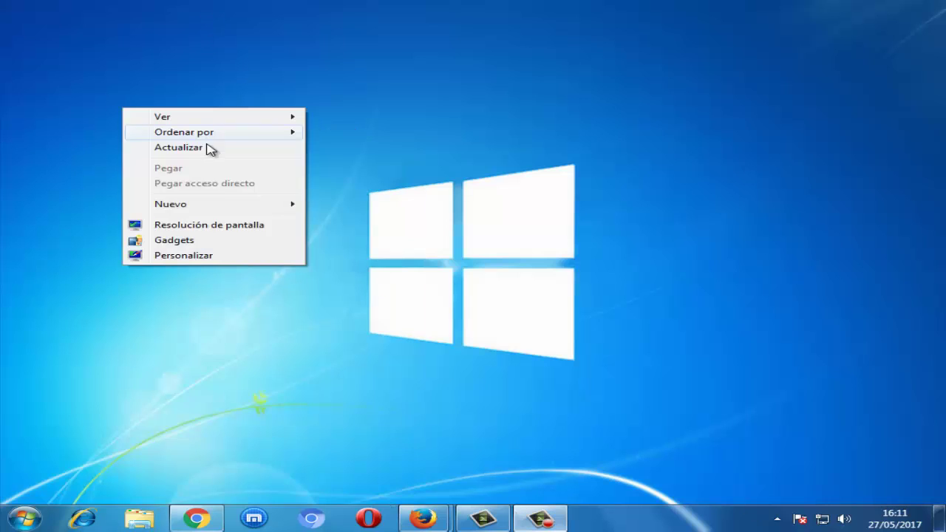
click(209, 147)
right_click(147, 96)
click(220, 138)
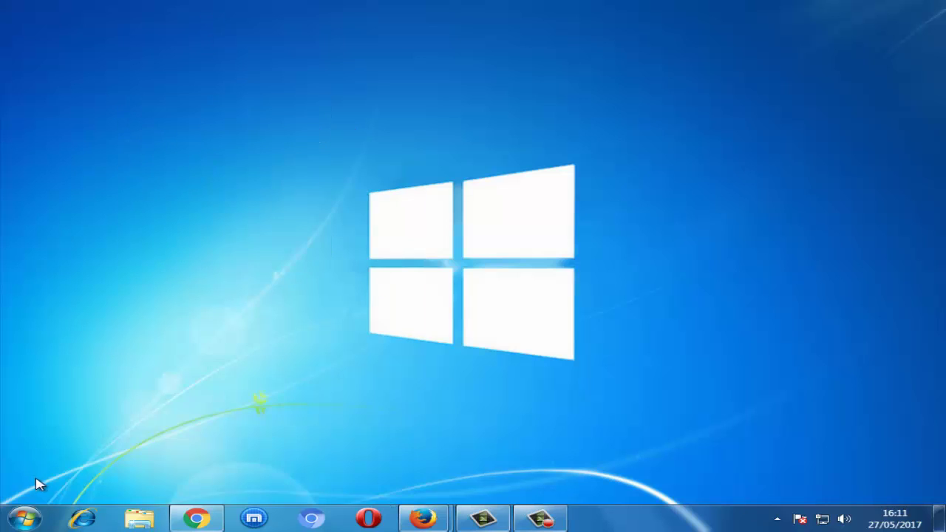
click(15, 522)
click(389, 360)
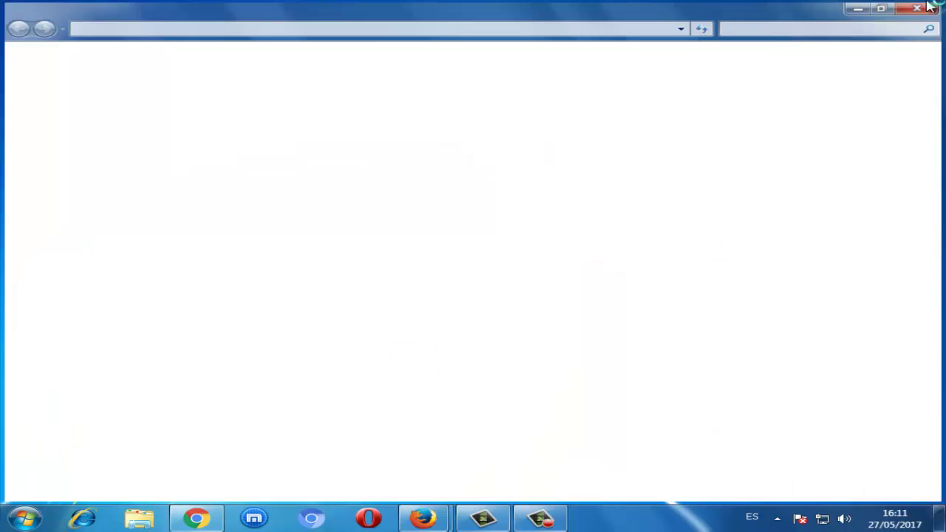
click(931, 5)
right_click(208, 80)
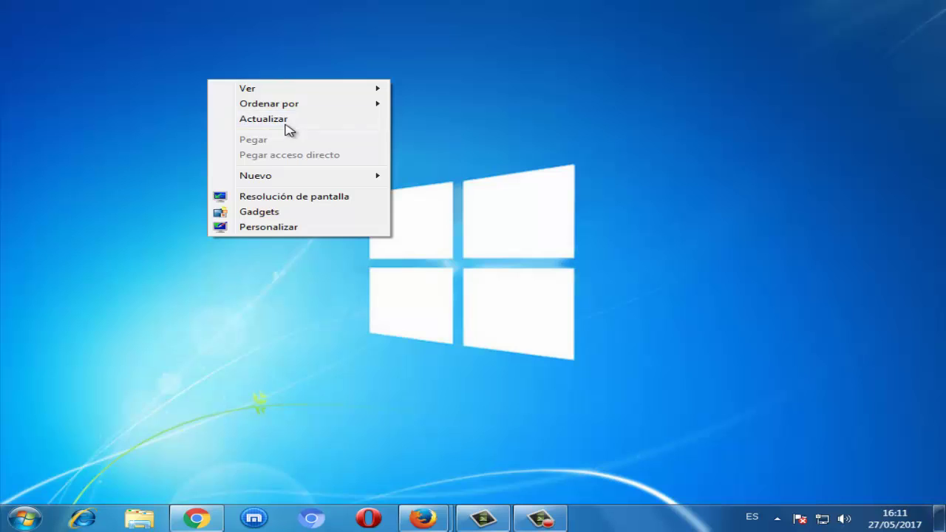
click(287, 131)
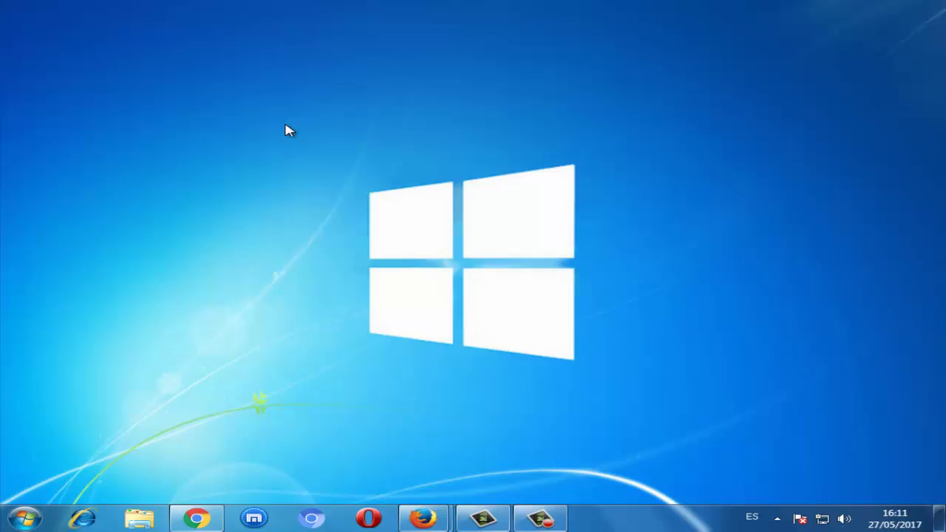
click(24, 518)
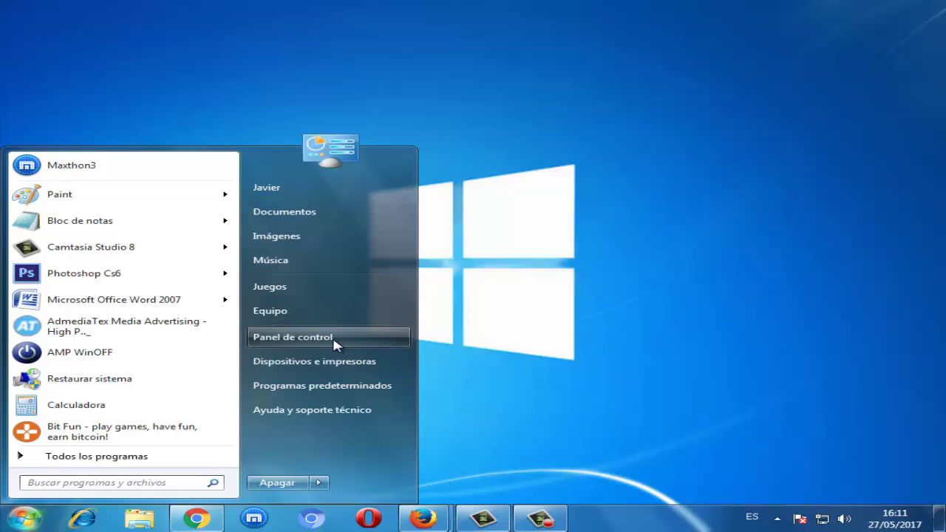
click(289, 38)
right_click(289, 37)
click(336, 71)
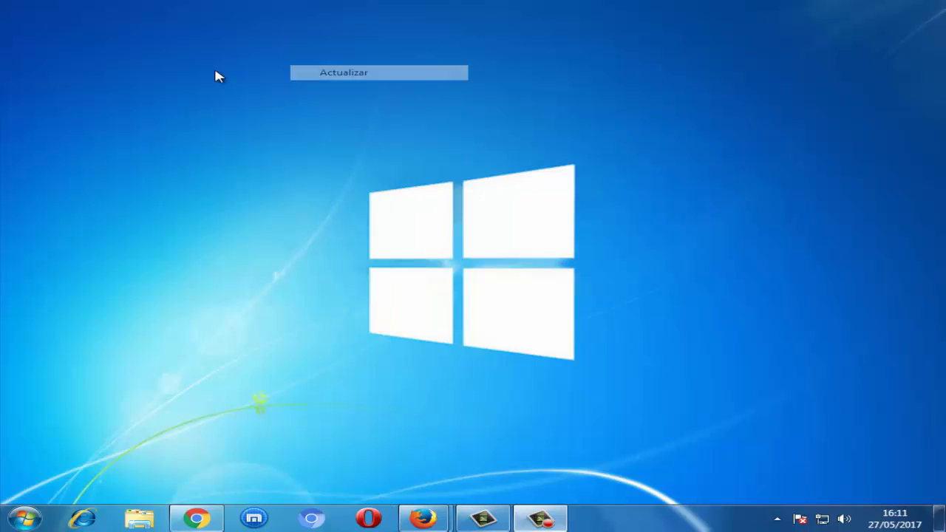
right_click(216, 71)
click(261, 110)
right_click(230, 97)
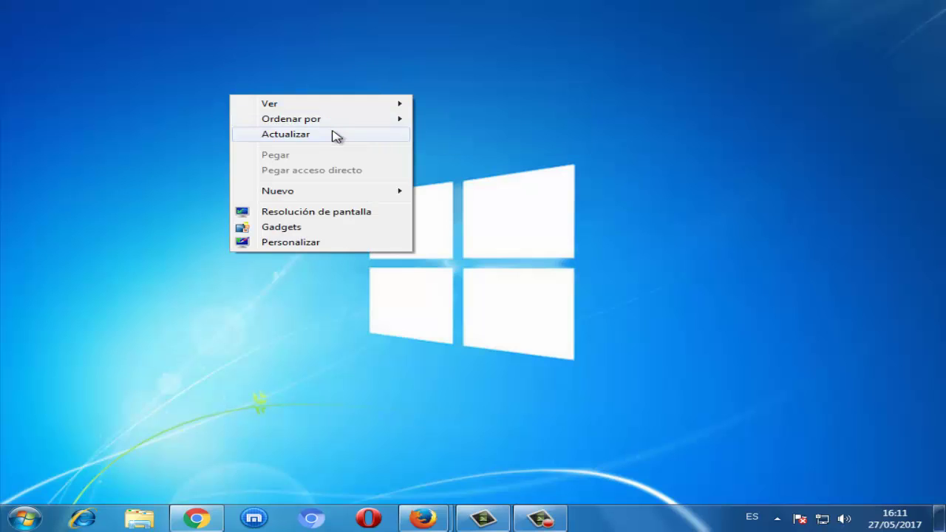
click(334, 135)
right_click(259, 84)
click(332, 124)
right_click(235, 93)
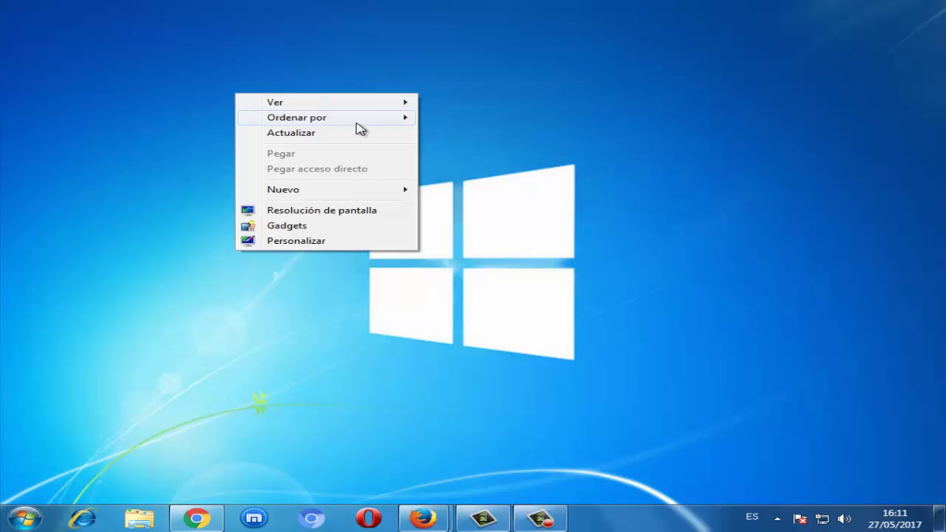
click(347, 133)
click(25, 518)
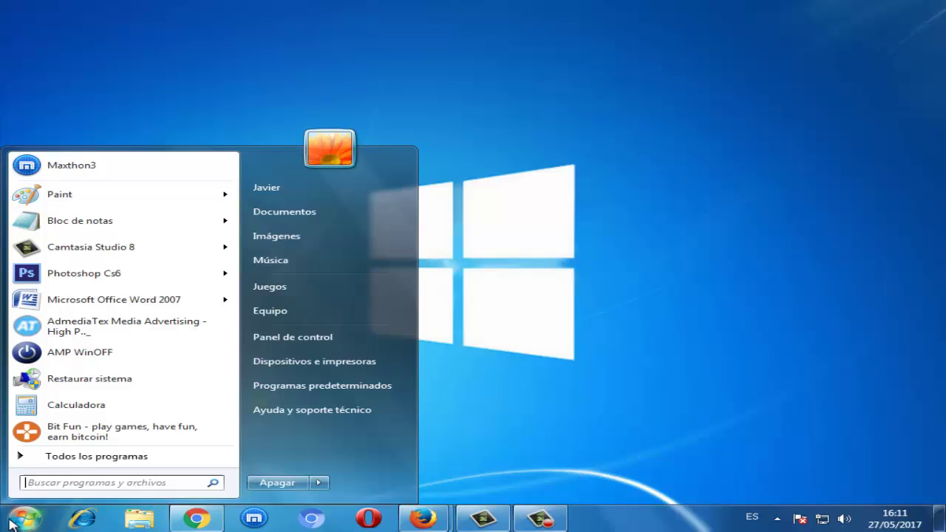
click(524, 272)
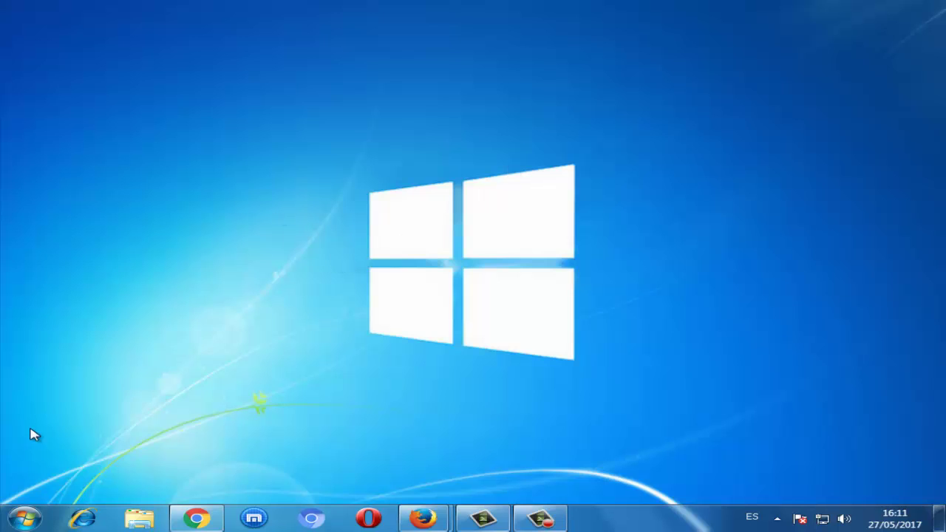
right_click(382, 38)
click(444, 77)
right_click(237, 71)
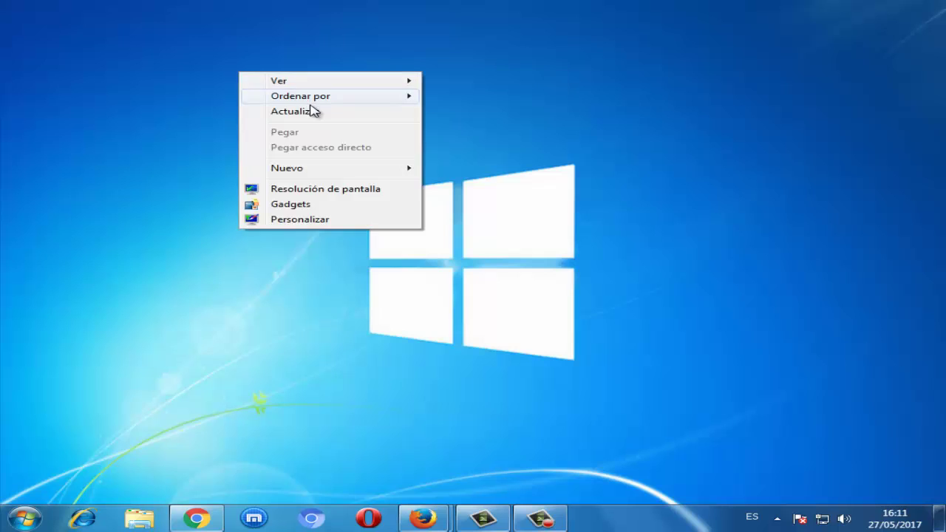
click(312, 110)
right_click(235, 57)
click(323, 101)
right_click(226, 63)
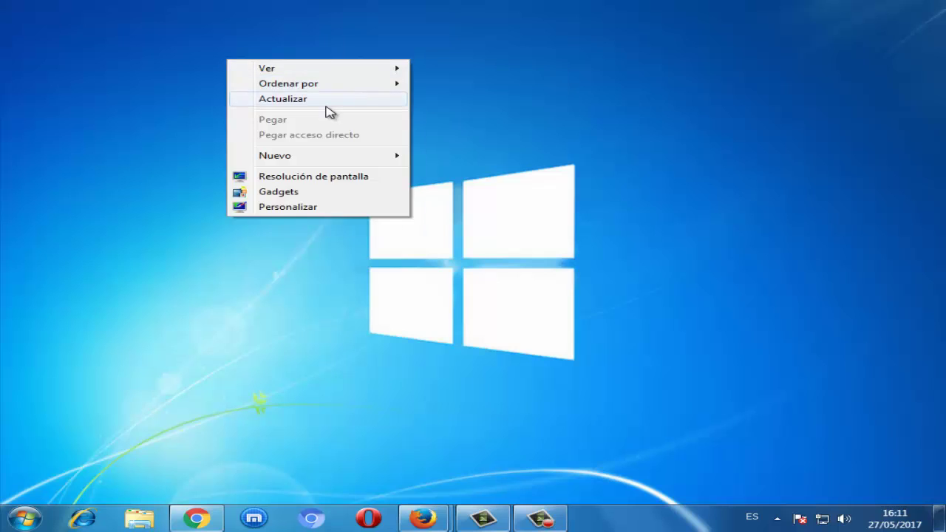
click(323, 104)
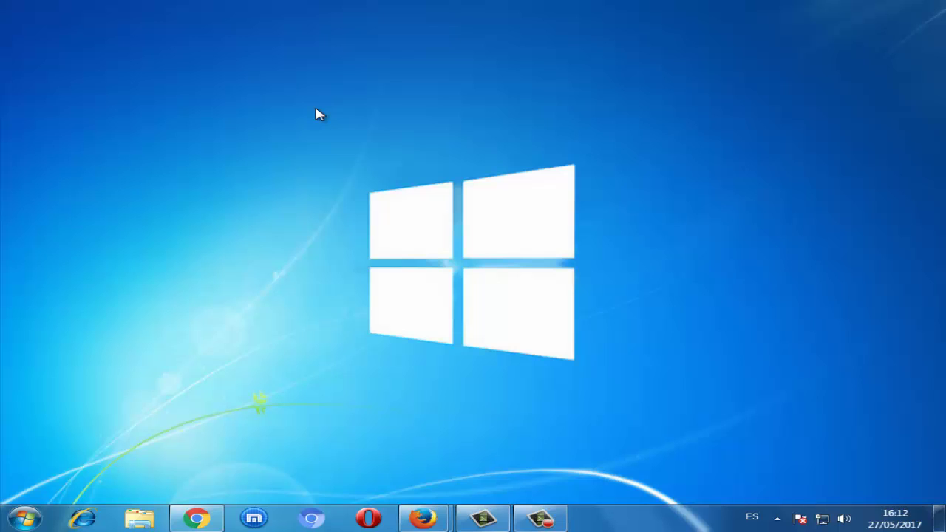
click(25, 517)
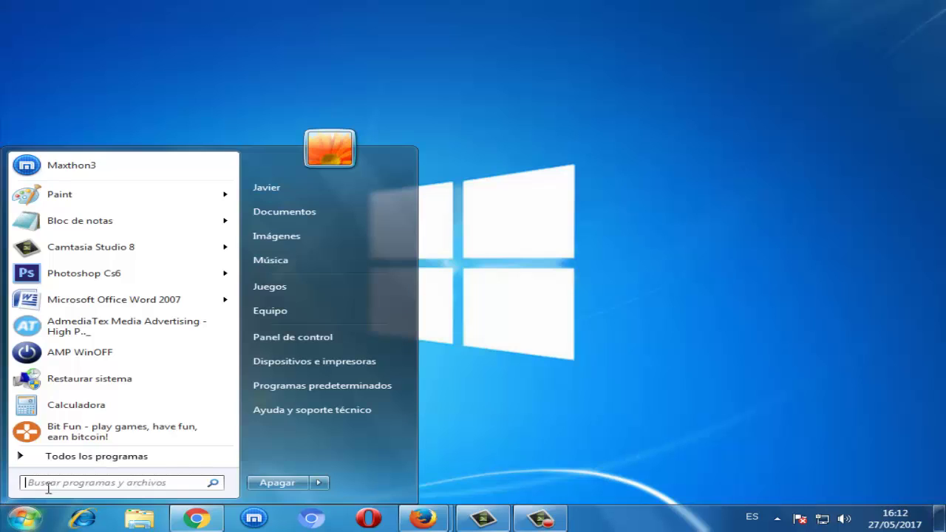
click(97, 481)
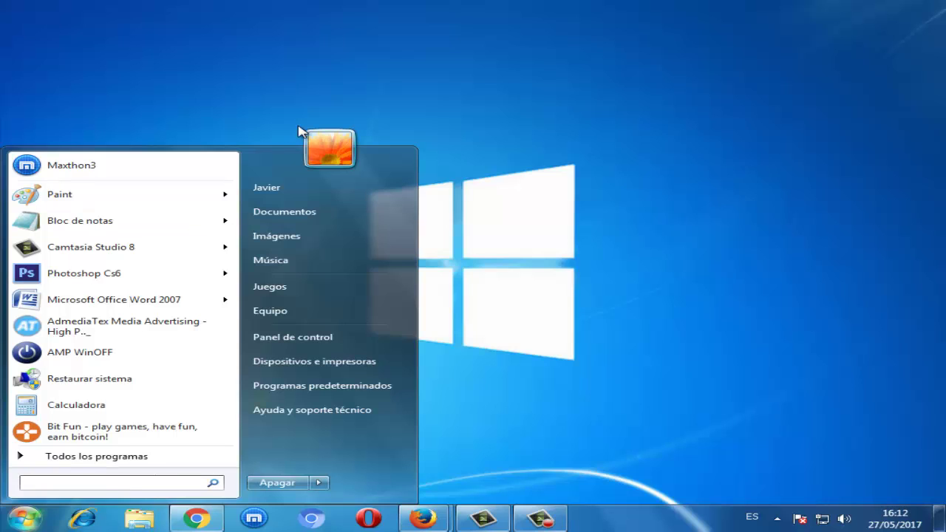
click(368, 27)
right_click(368, 27)
click(422, 70)
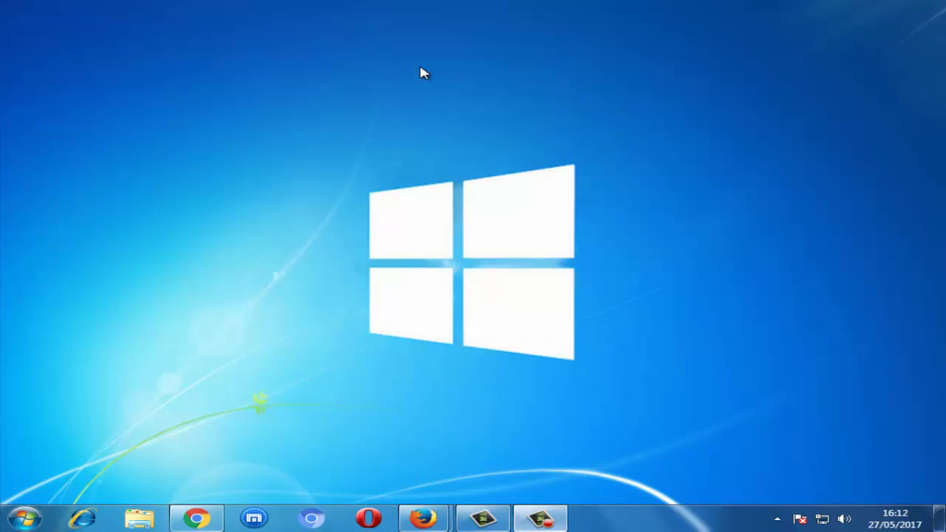
- Find Restaurar sistema through the Windows program search and open it
click(22, 520)
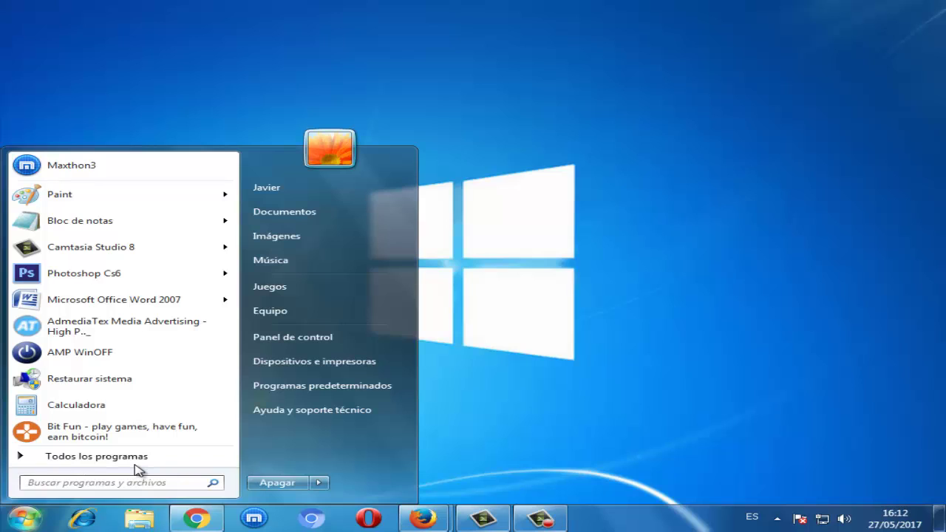
text(resta)
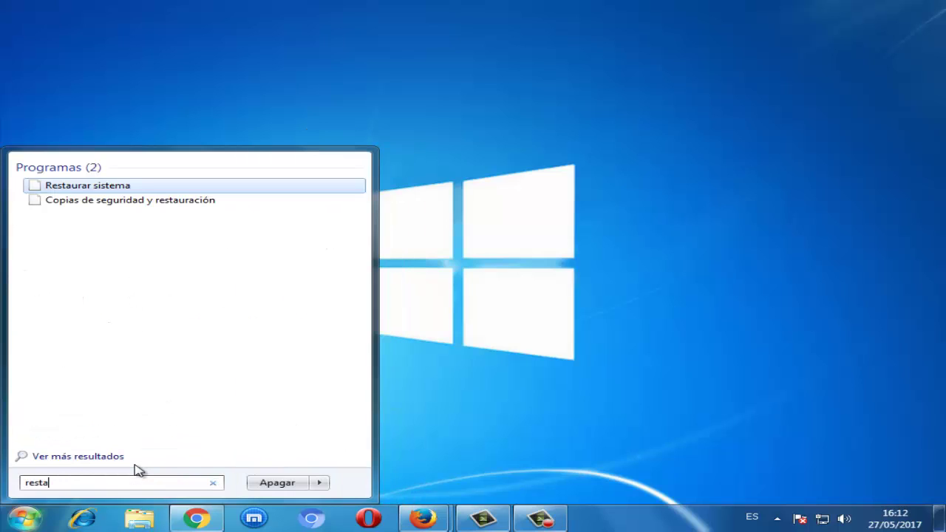
text(urar s)
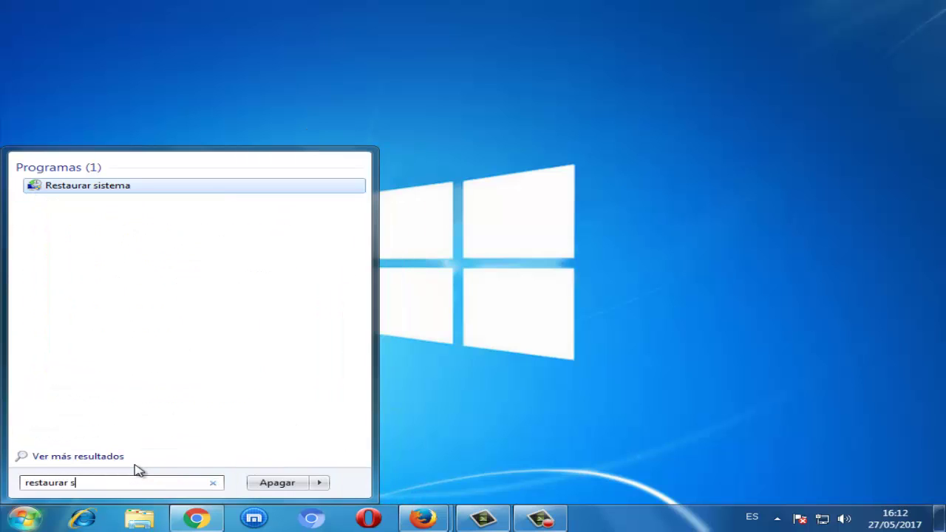
text(istem)
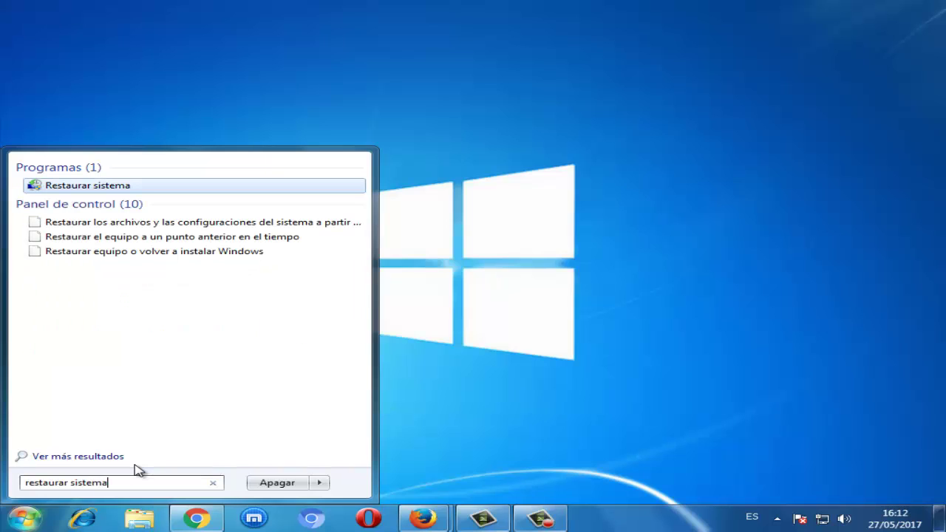
text(a)
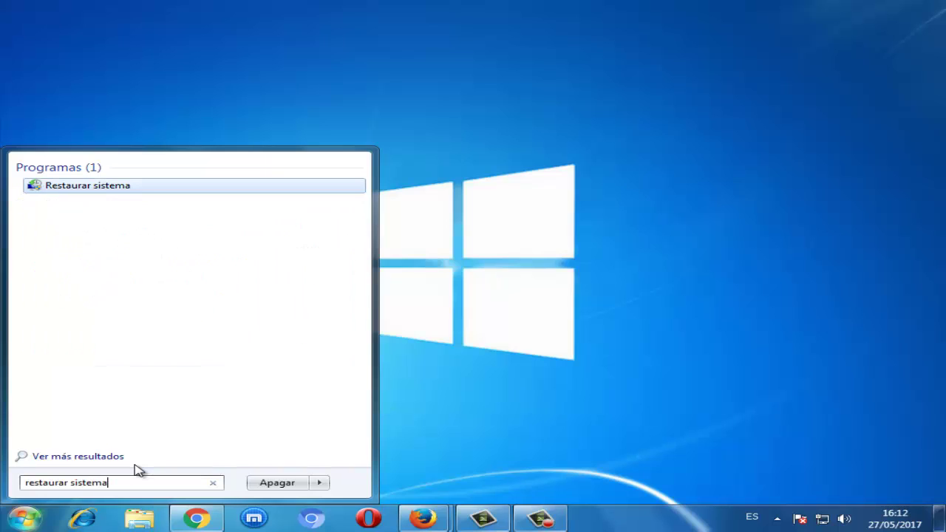
click(89, 194)
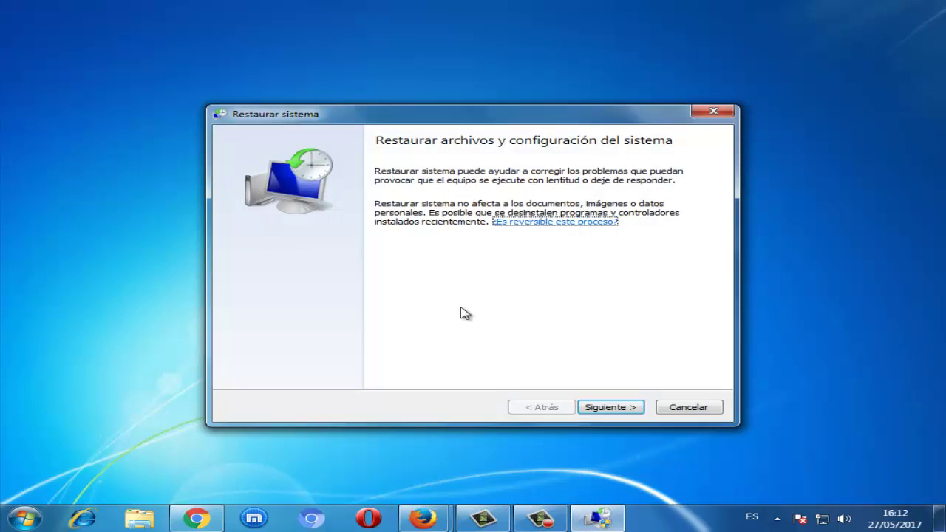
- Advance to the restore point list, show more restore points, and select the automatic one dated 25/04/2017 11:48:15
click(616, 412)
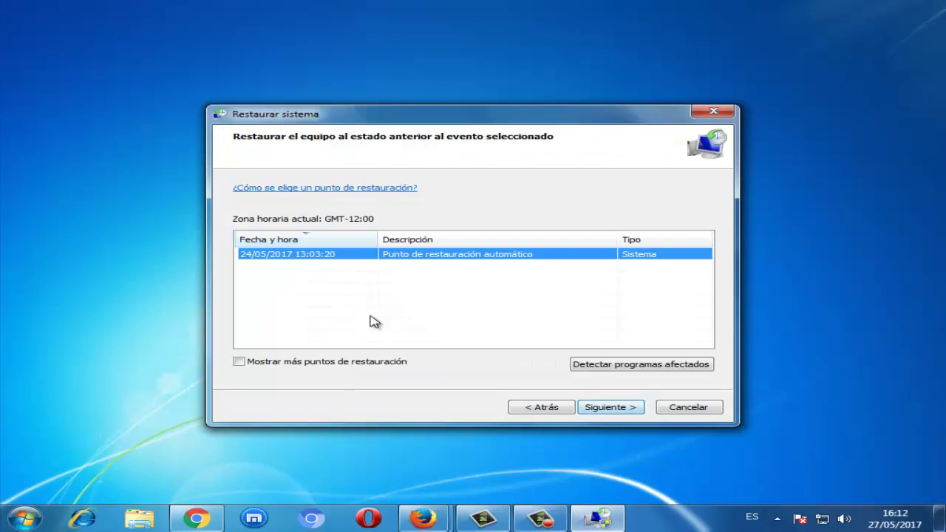
click(247, 362)
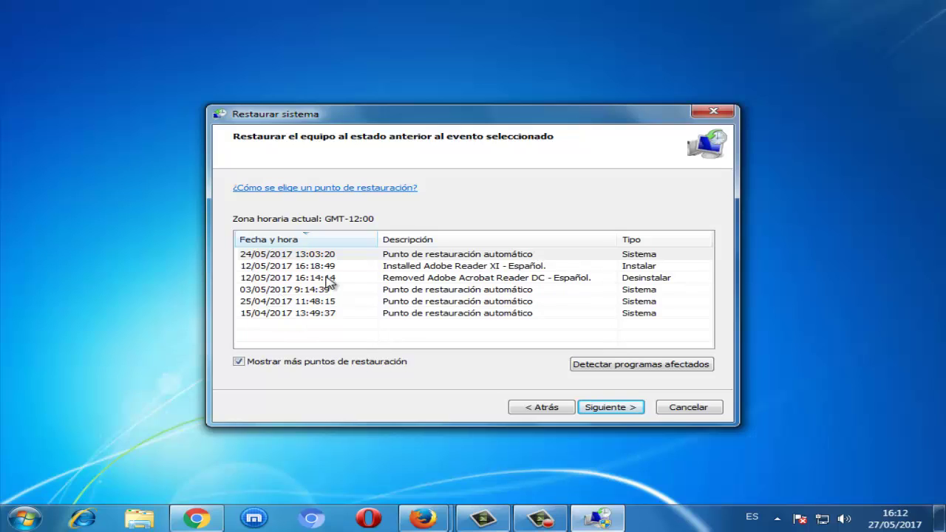
click(318, 303)
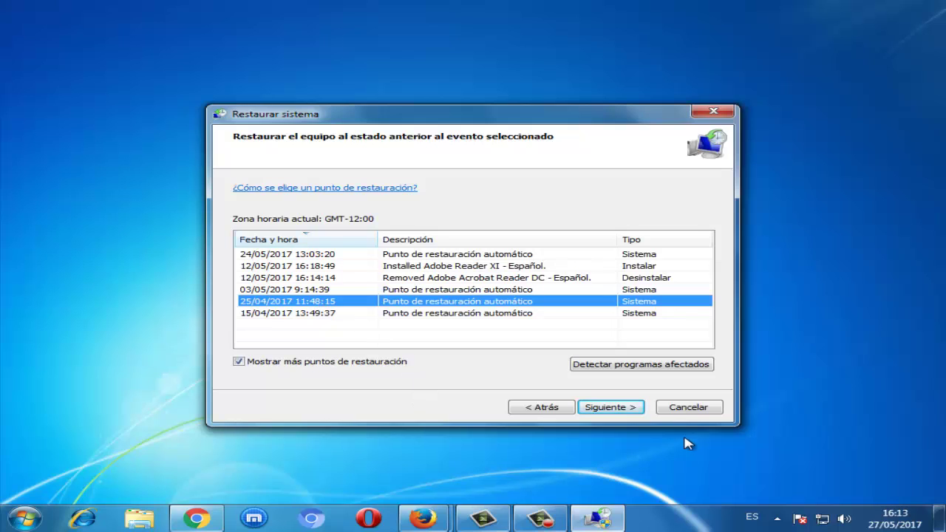
drag(434, 119, 300, 113)
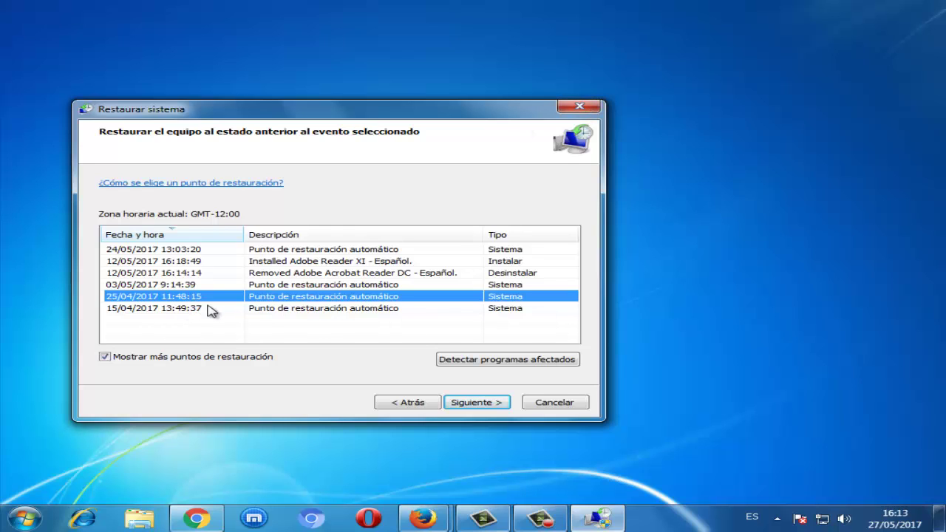
- Close the Restaurar sistema wizard without starting a restore, and refresh the desktop three times
click(581, 108)
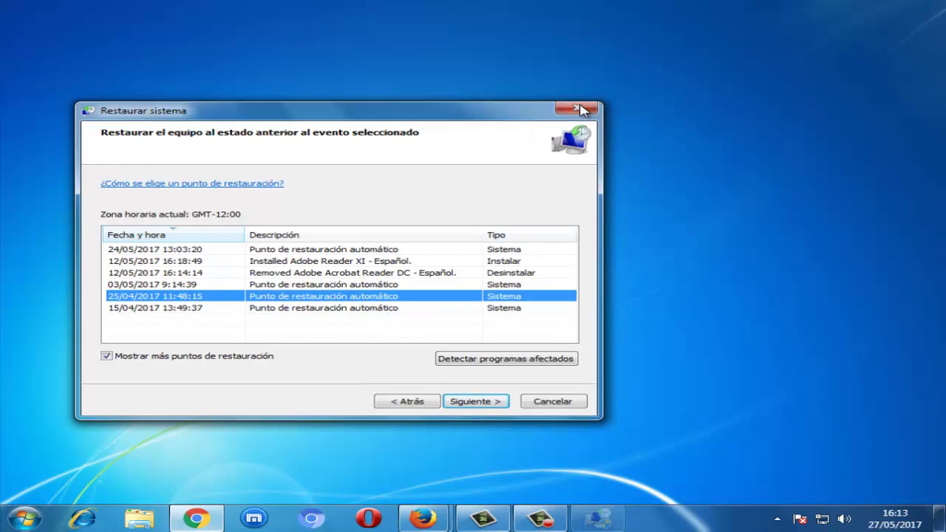
right_click(303, 190)
click(376, 226)
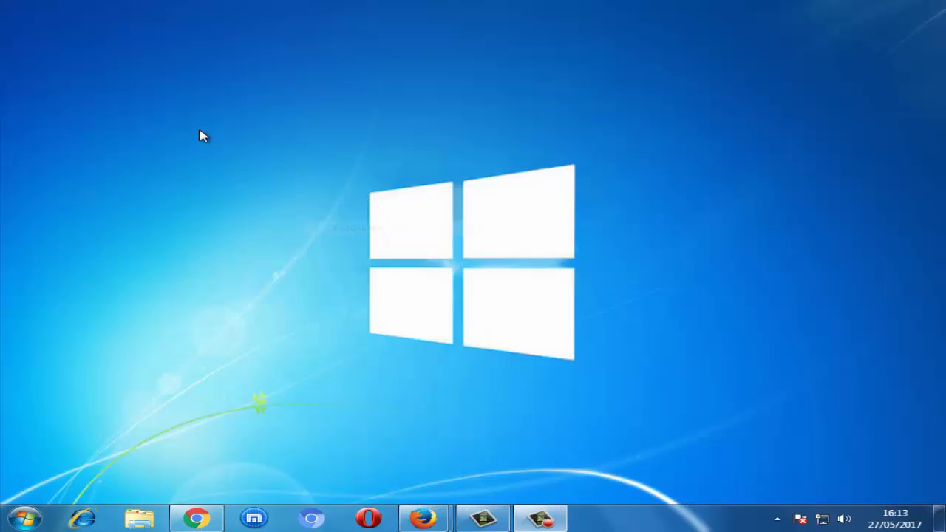
right_click(200, 131)
click(281, 170)
right_click(227, 132)
click(271, 168)
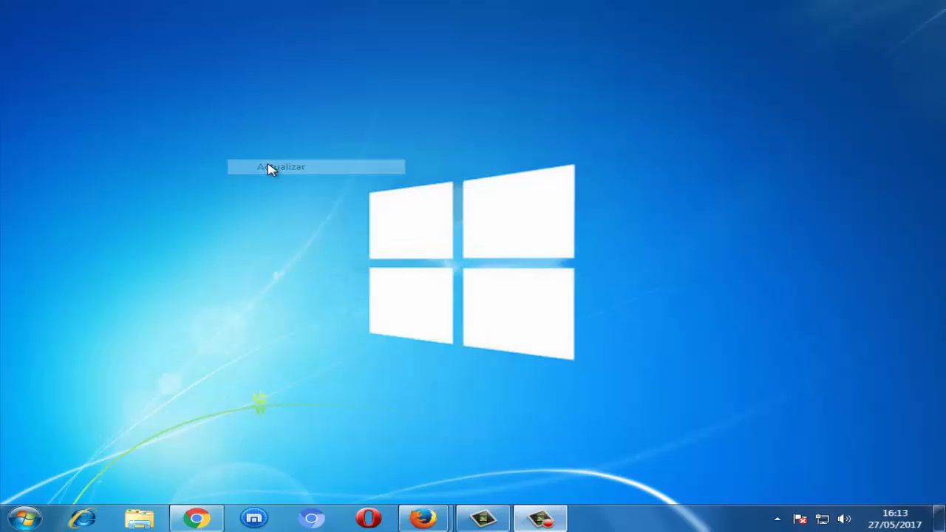